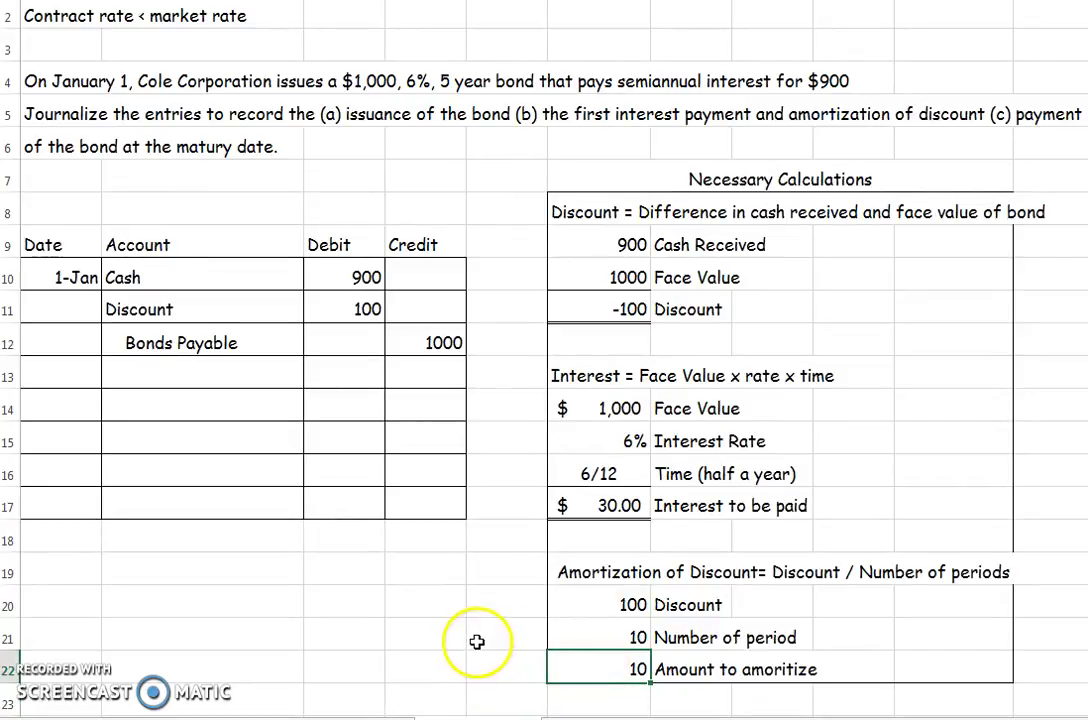
- Enter 06/30 in A14 and list Interest Expense, Discount and Cash in B14:B16
{"action": "left_click", "coordinate": [362, 306]}
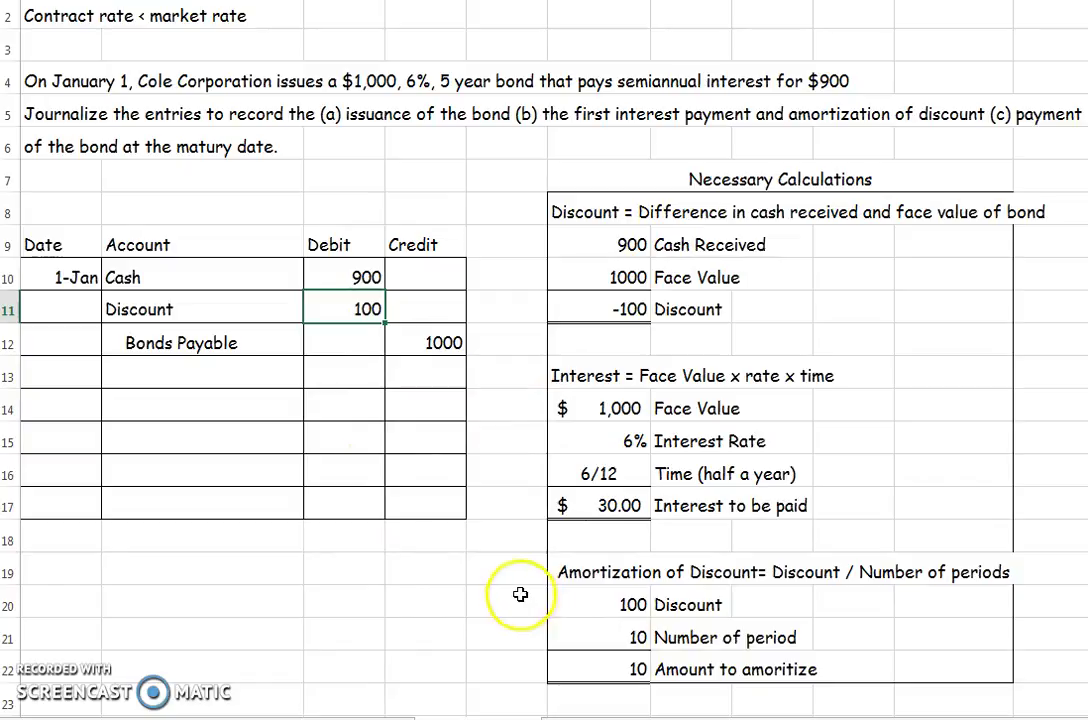
{"action": "left_click", "coordinate": [48, 404]}
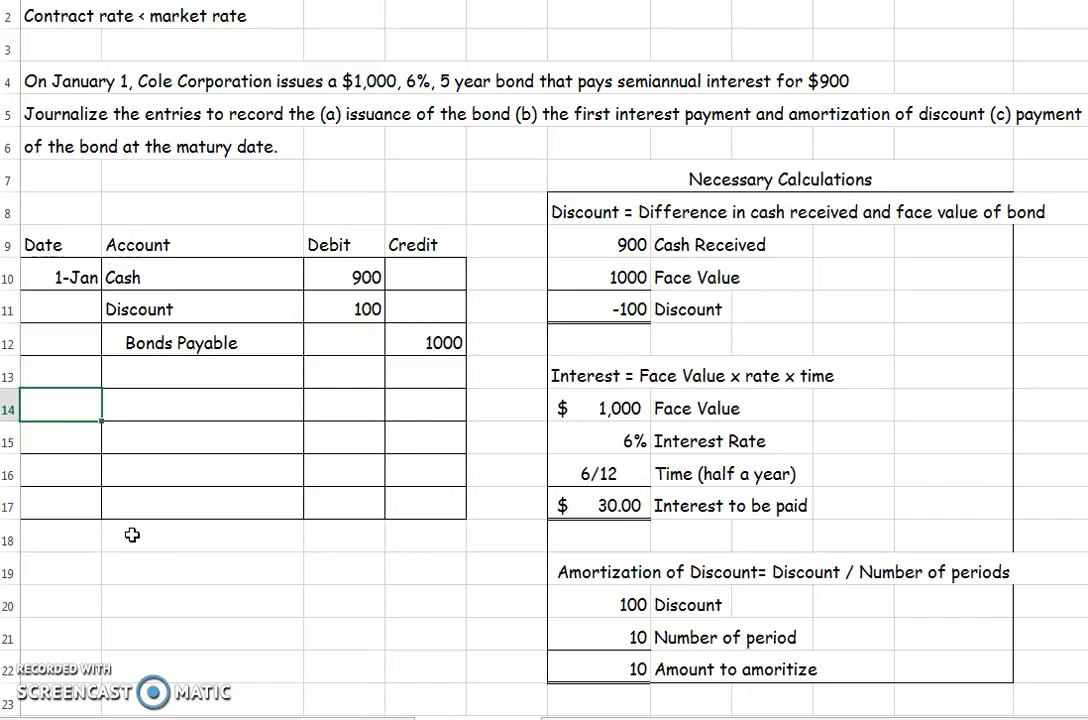
{"action": "type", "text": "06/30"}
{"action": "key", "text": "Tab"}
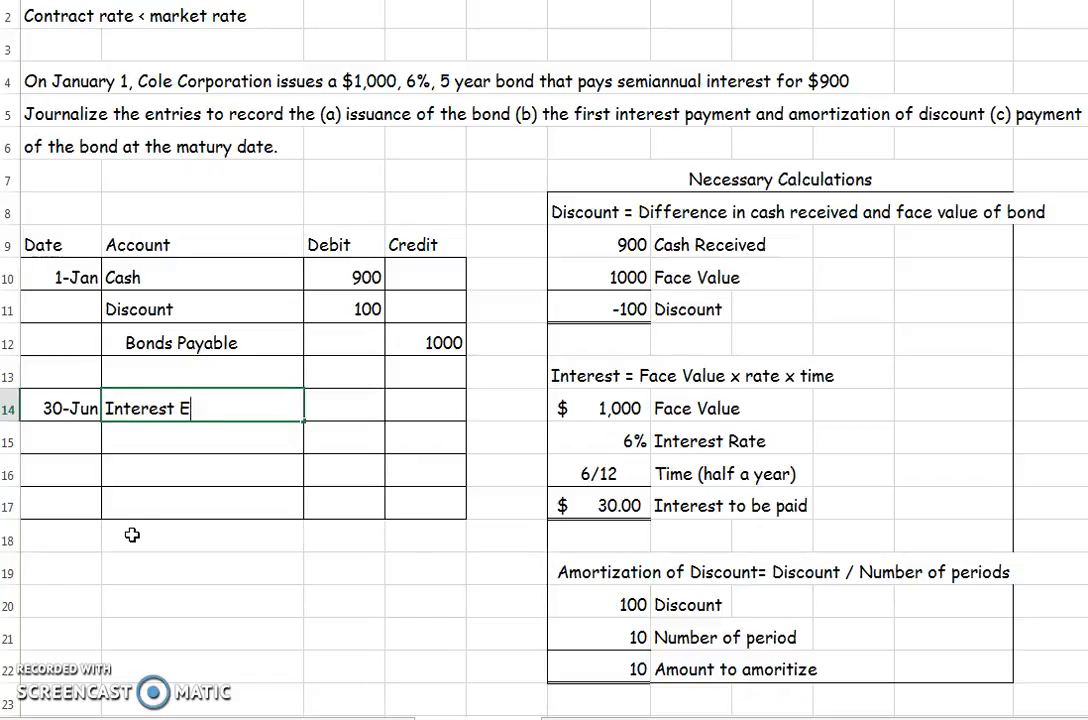
{"action": "key", "text": "Return"}
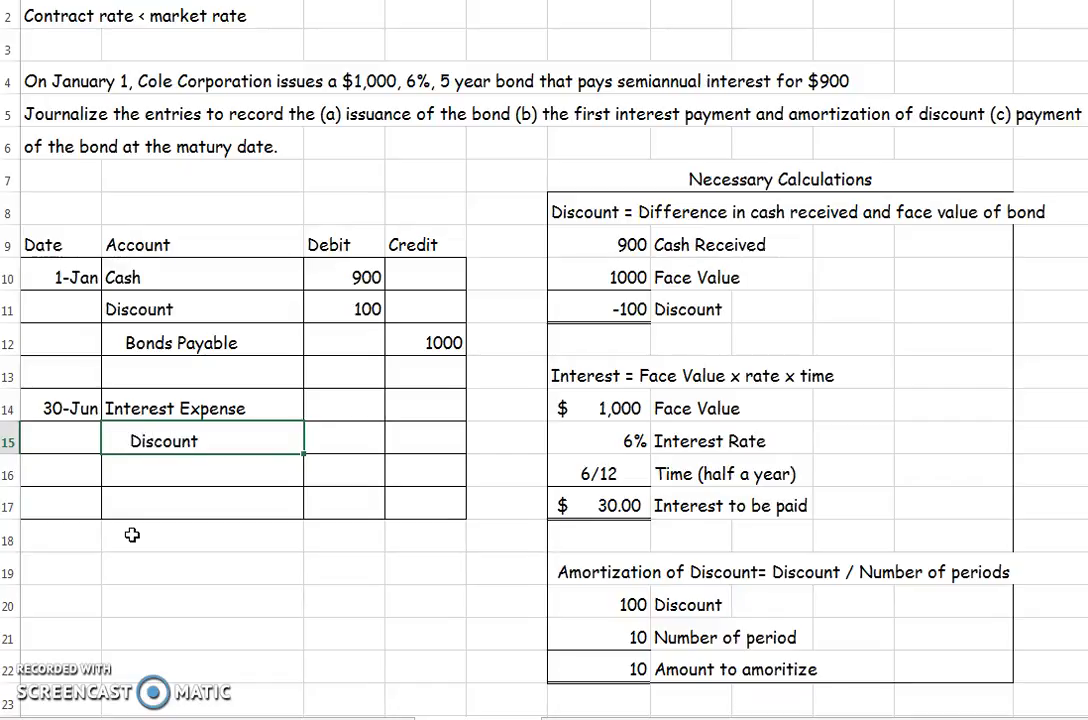
{"action": "key", "text": "Return"}
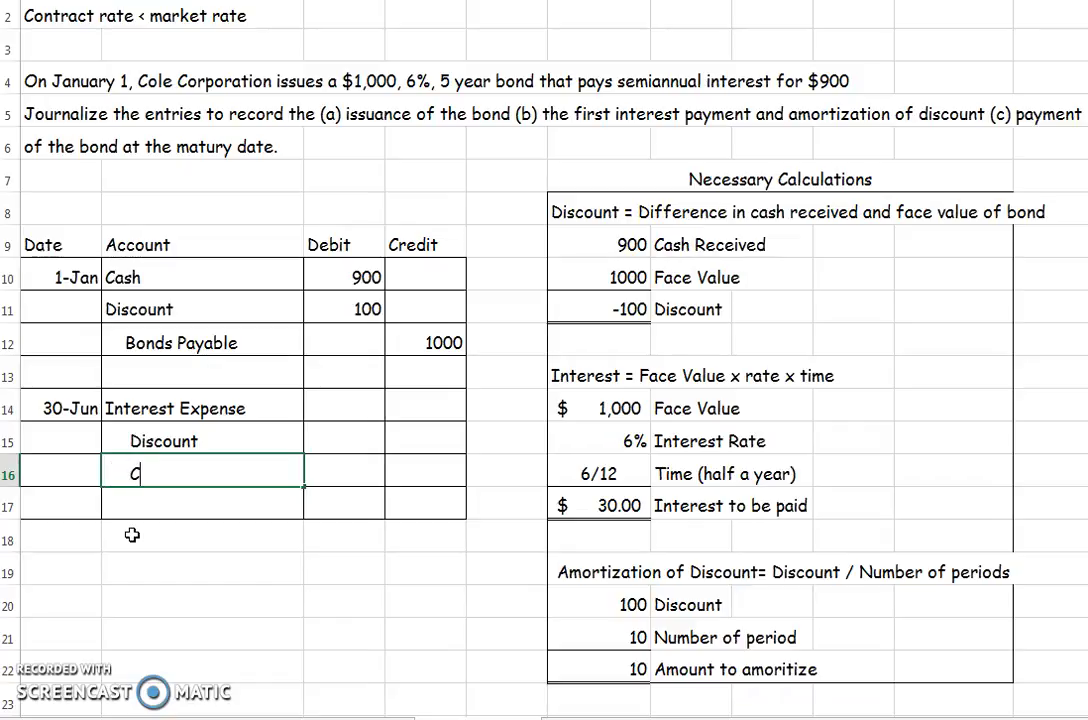
{"action": "key", "text": "Return"}
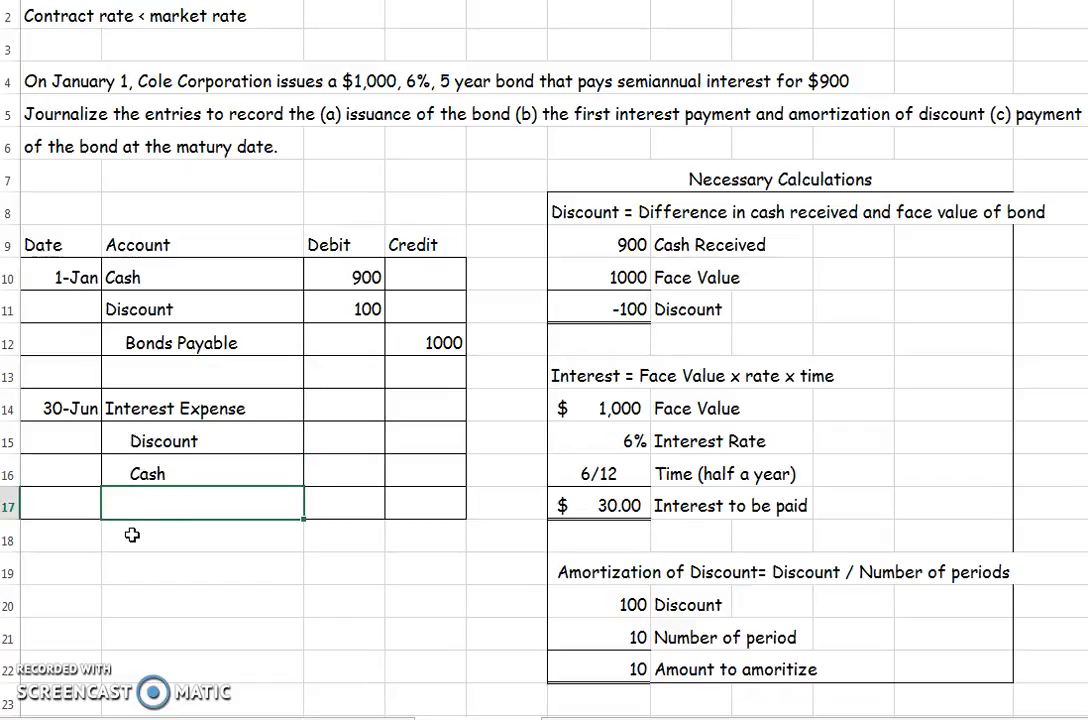
{"action": "left_click", "coordinate": [440, 466]}
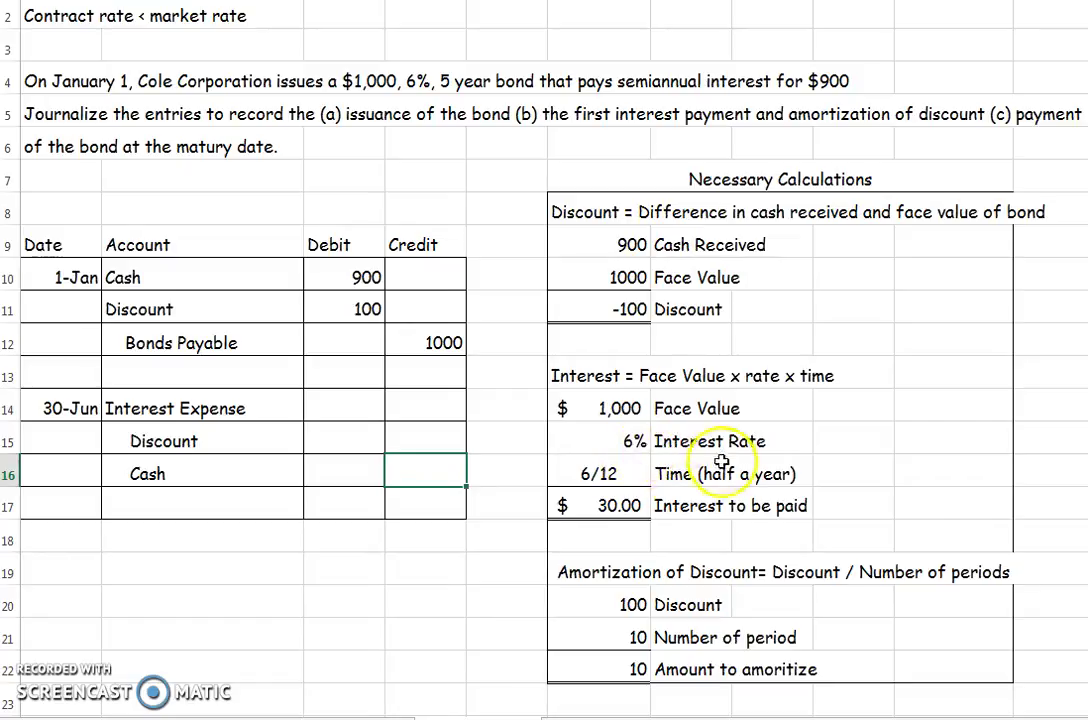
- Enter Cash credit 30, Discount credit 10 and Interest Expense debit 40
{"action": "left_click", "coordinate": [612, 505]}
{"action": "left_click", "coordinate": [420, 472]}
{"action": "type", "text": "30"}
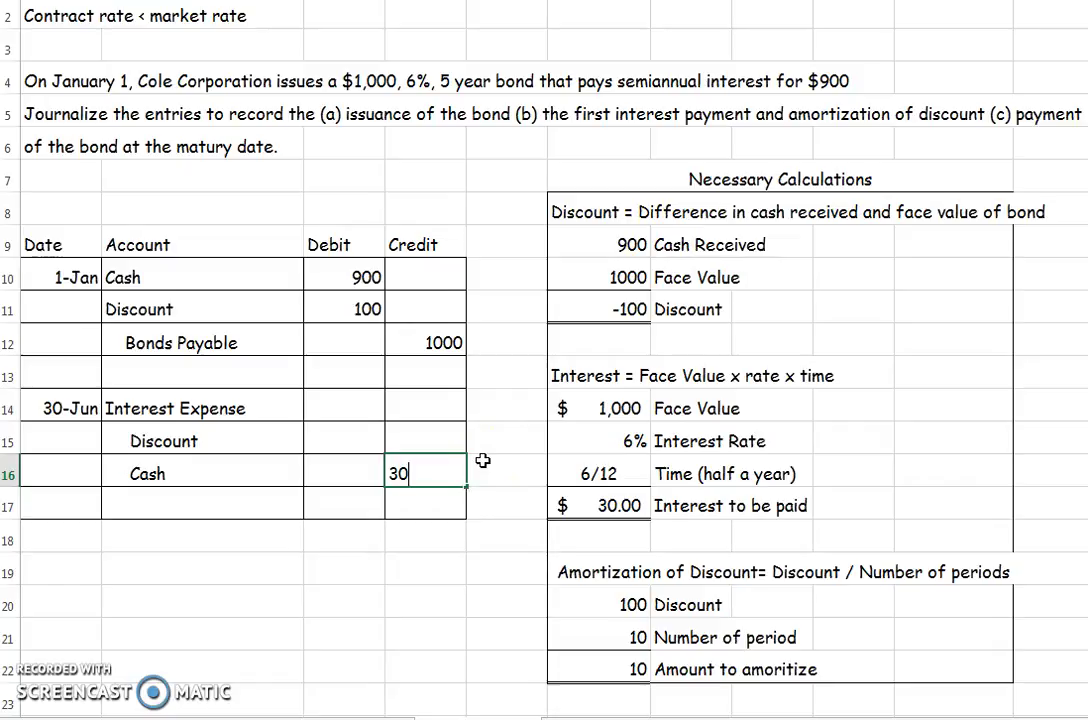
{"action": "key", "text": "Up"}
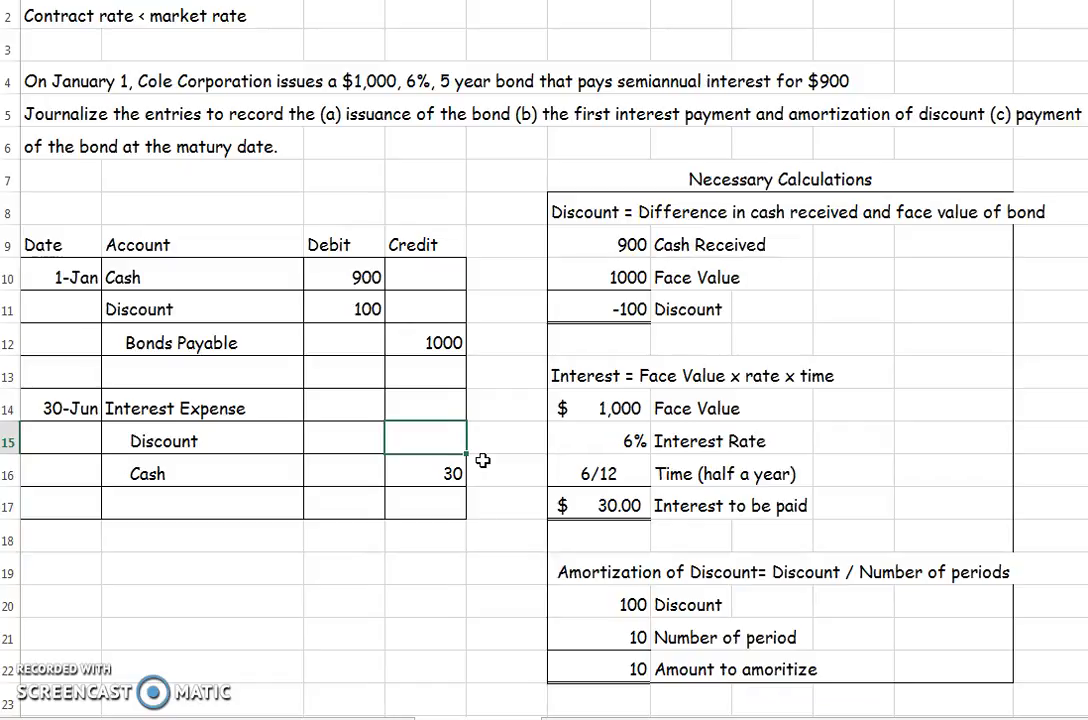
{"action": "key", "text": "Up"}
{"action": "key", "text": "Left"}
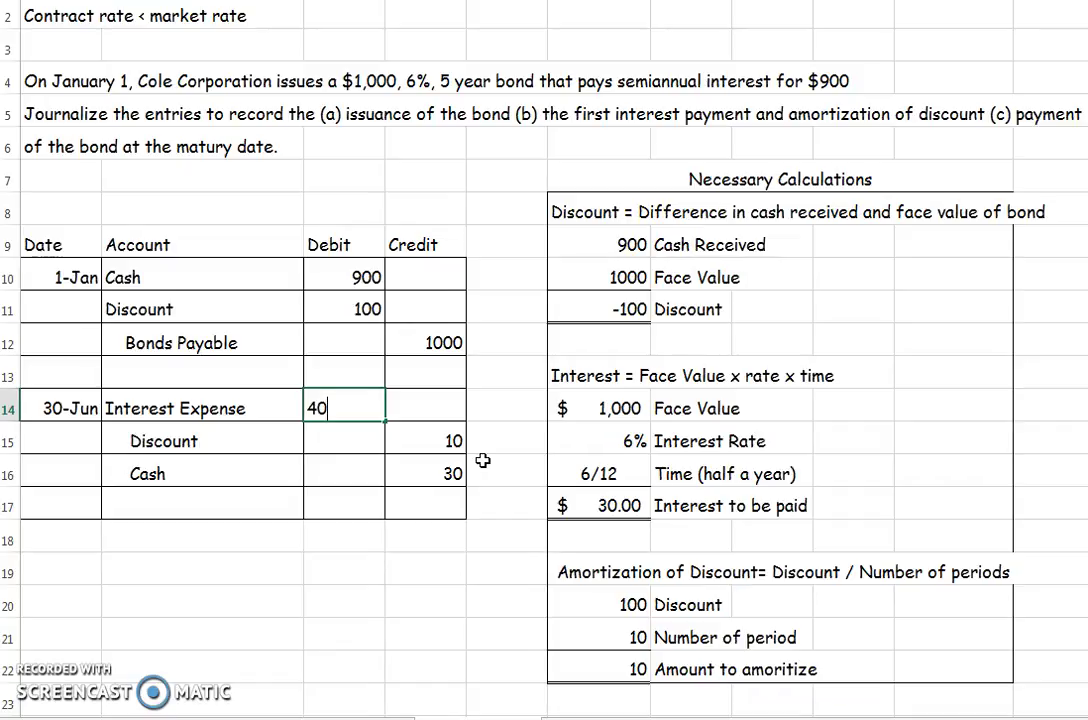
{"action": "key", "text": "Down"}
{"action": "key", "text": "Down"}
{"action": "key", "text": "Down"}
{"action": "key", "text": "Down"}
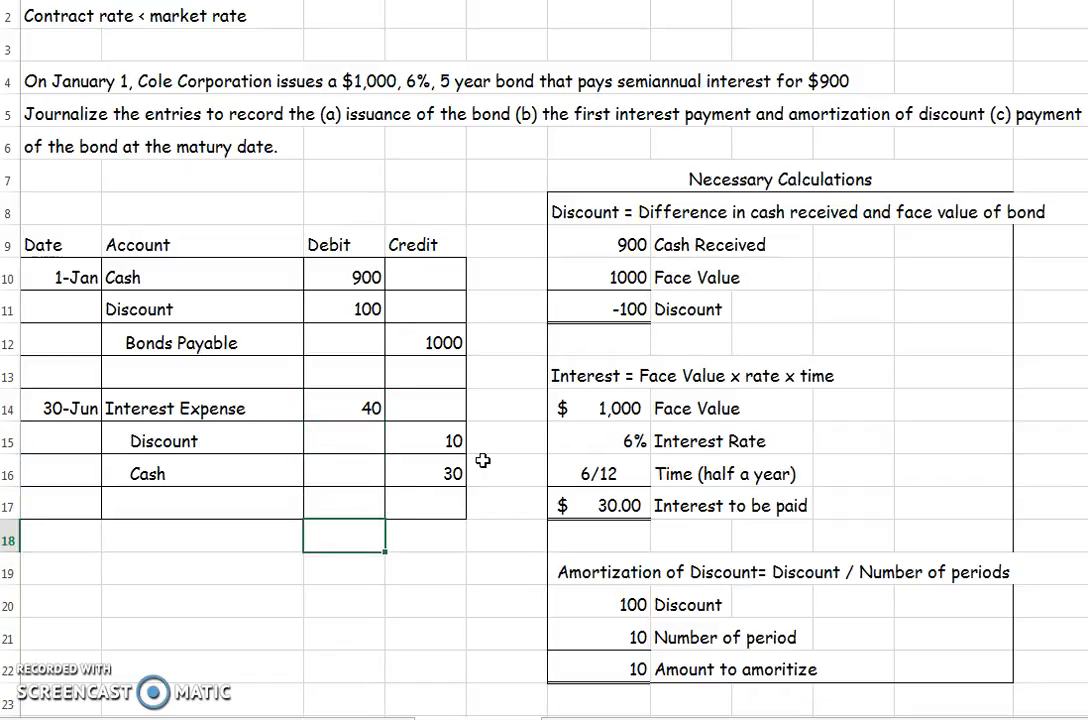
- Review the 30 Cash, 40 Interest Expense and 10 Discount amounts in the 30-Jun entry
{"action": "left_click", "coordinate": [440, 472]}
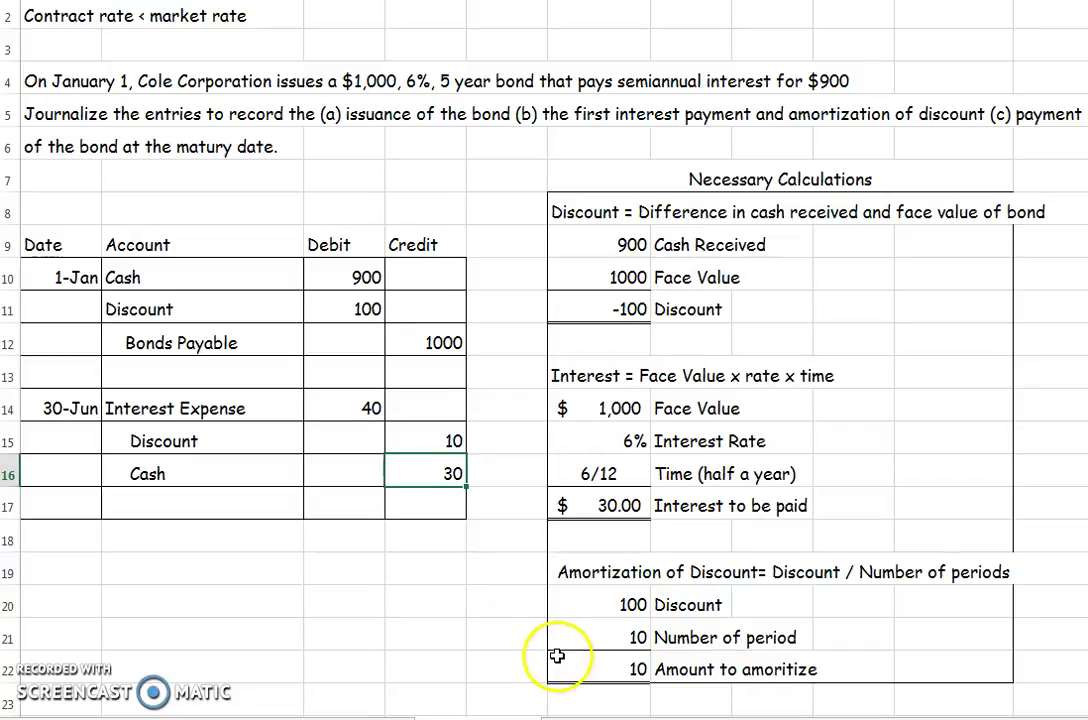
{"action": "left_click", "coordinate": [360, 408]}
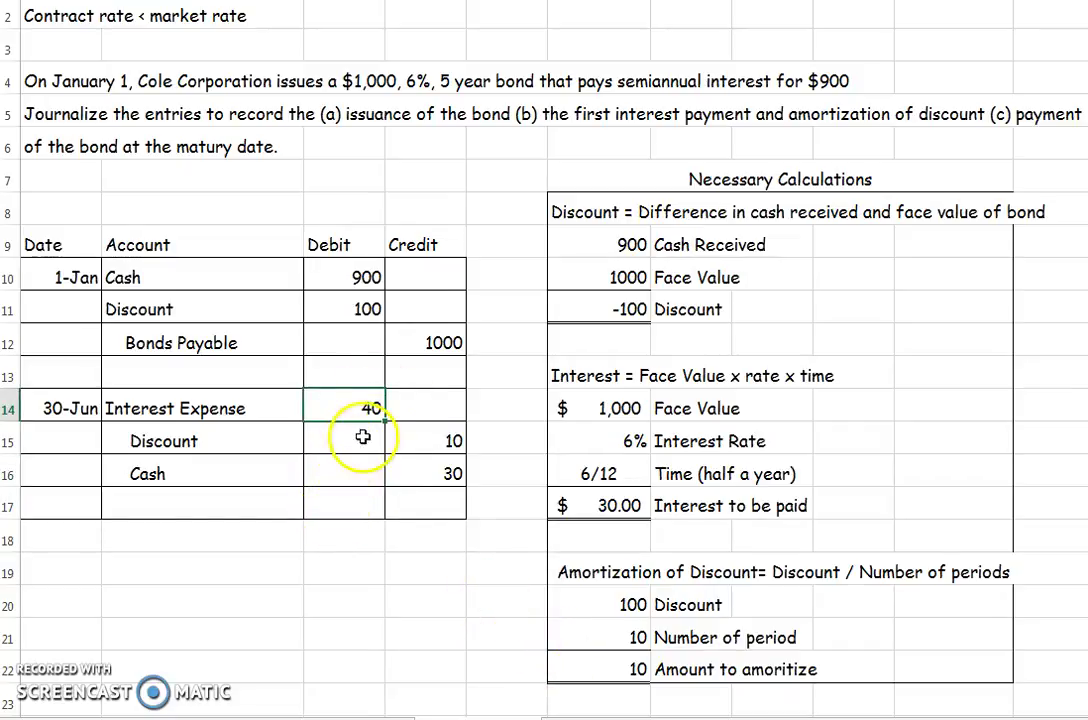
{"action": "left_click", "coordinate": [434, 442]}
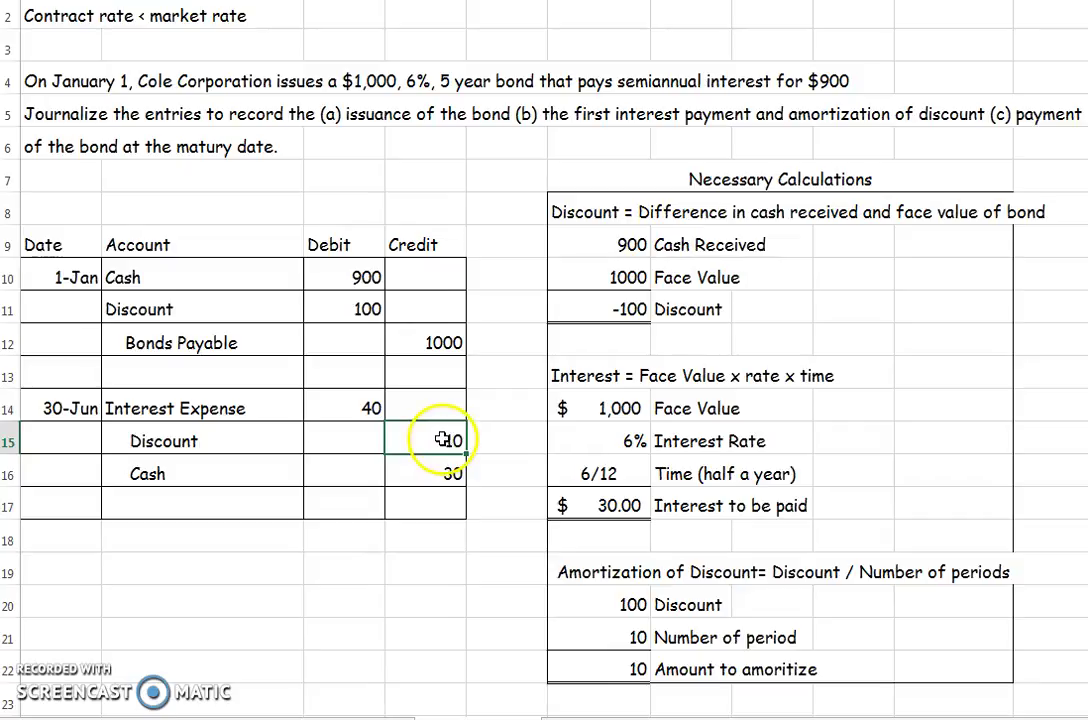
{"action": "left_click", "coordinate": [98, 33]}
{"action": "left_click", "coordinate": [197, 31]}
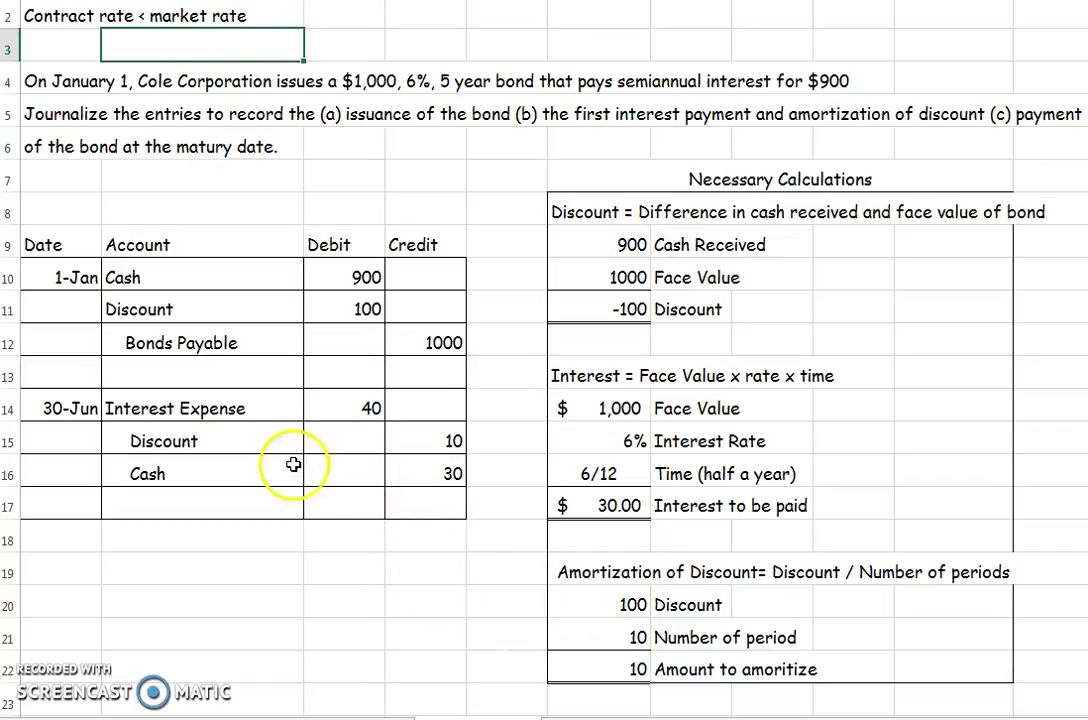
{"action": "left_click", "coordinate": [331, 409]}
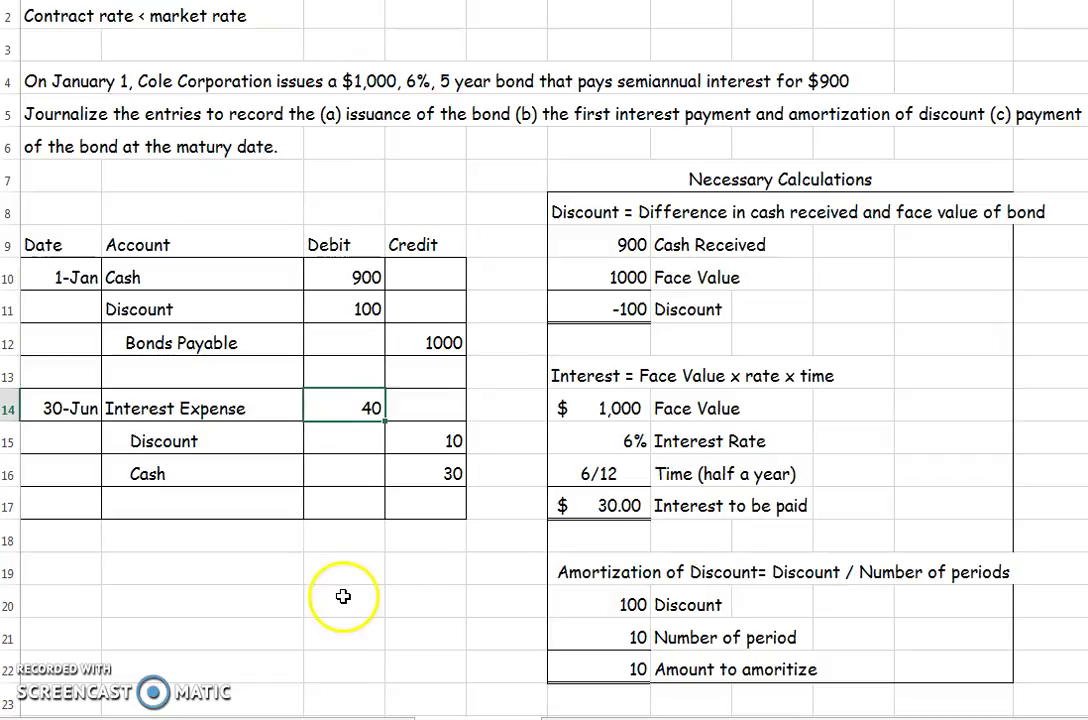
- Point out the Bonds payable 1000 and Discount 100 T-account balances
{"action": "left_click", "coordinate": [60, 540]}
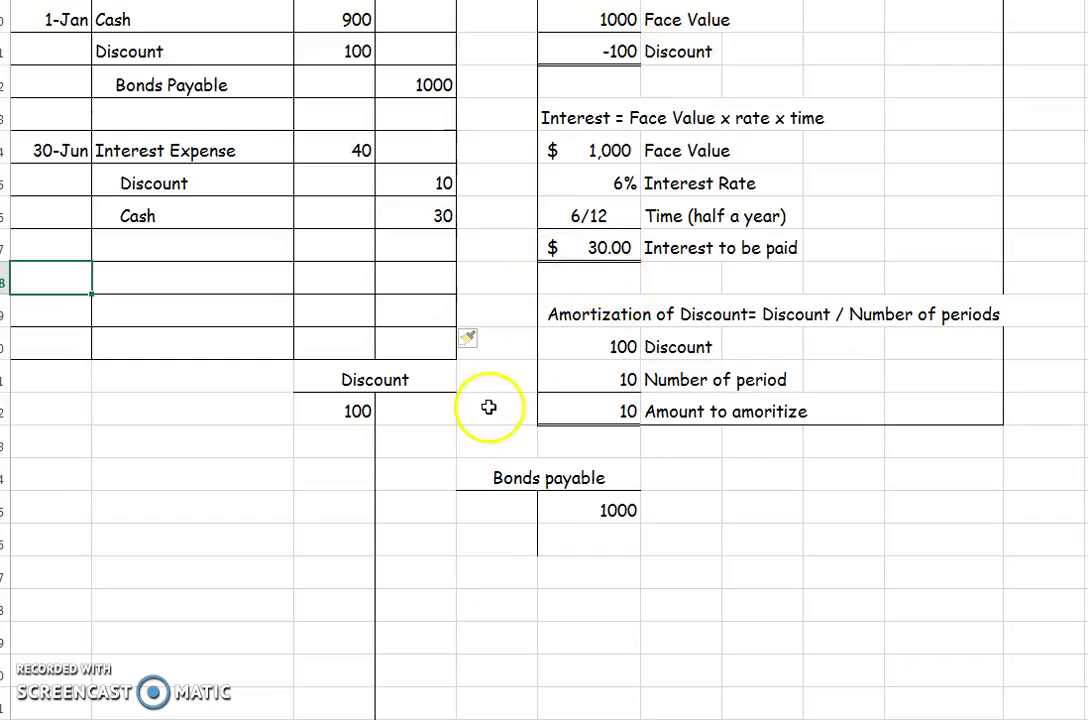
{"action": "left_click", "coordinate": [616, 510]}
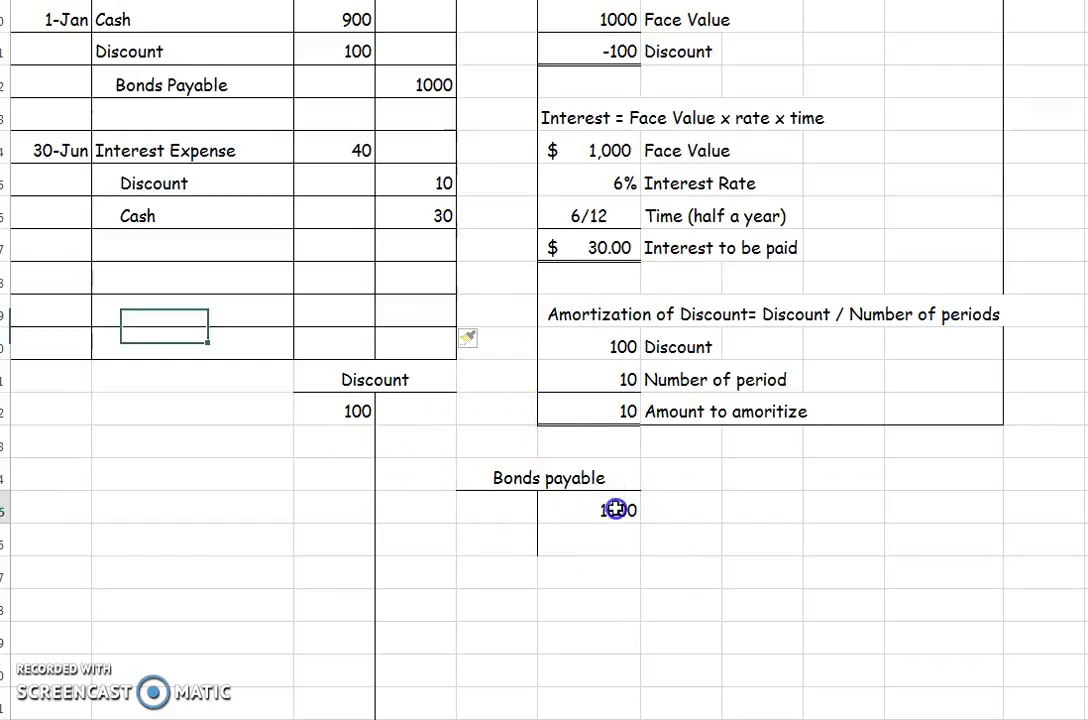
{"action": "left_click", "coordinate": [313, 402]}
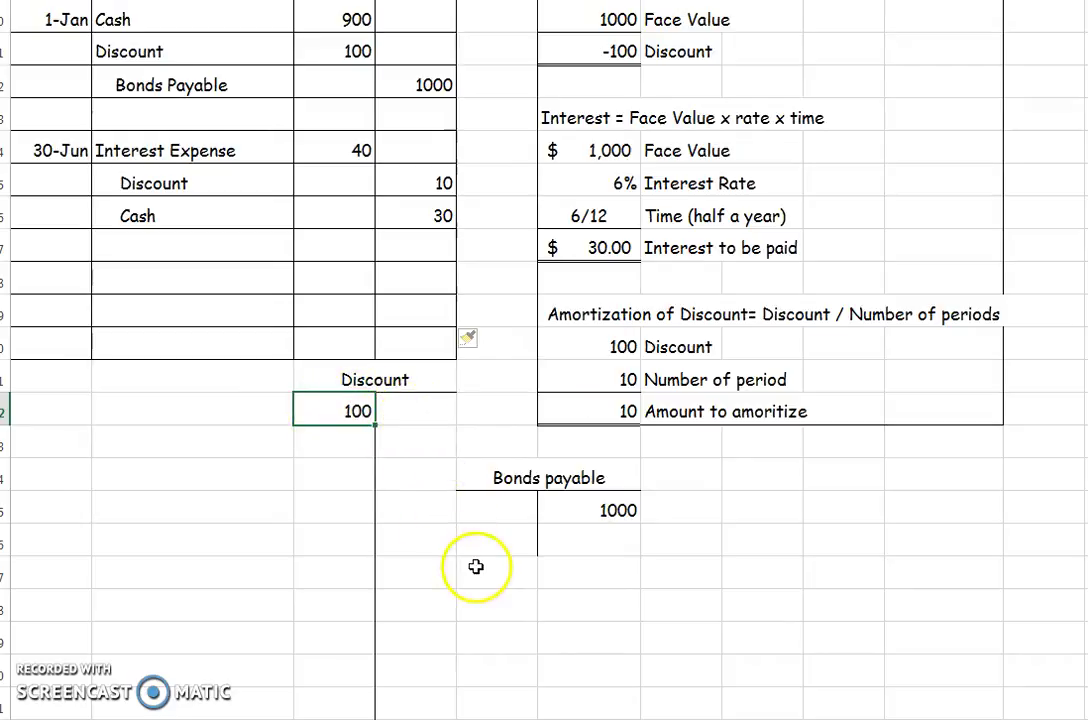
- Enter a credit of 10 in each Discount credit cell, rows 13 through 22
{"action": "left_click", "coordinate": [410, 442]}
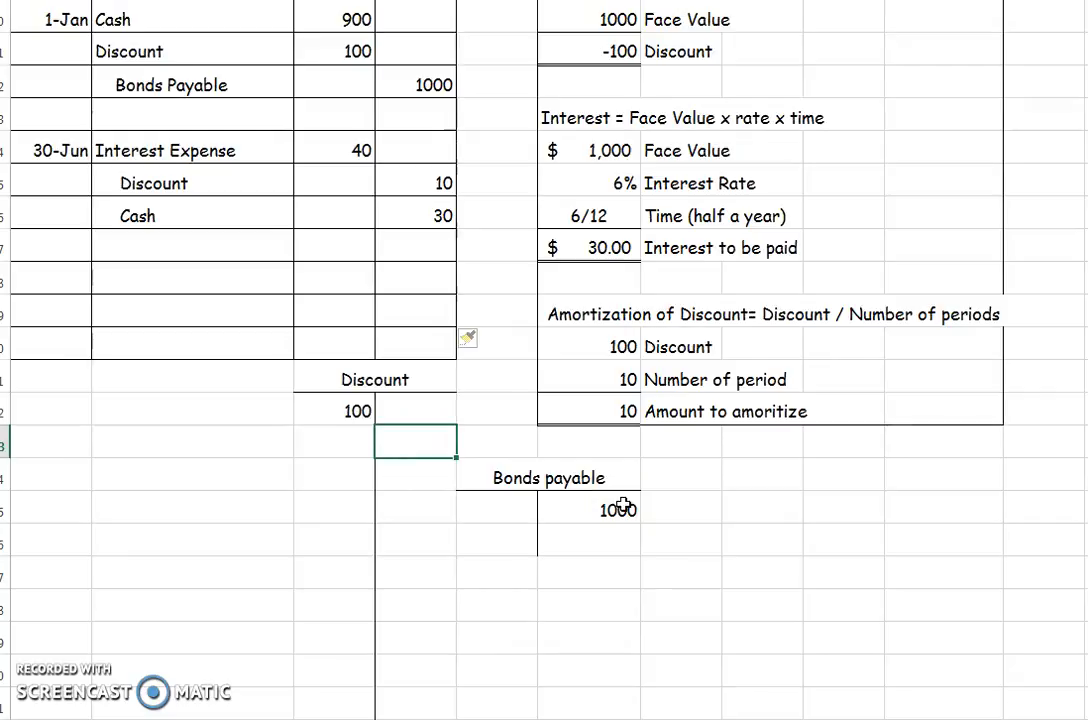
{"action": "type", "text": "10"}
{"action": "key", "text": "Return"}
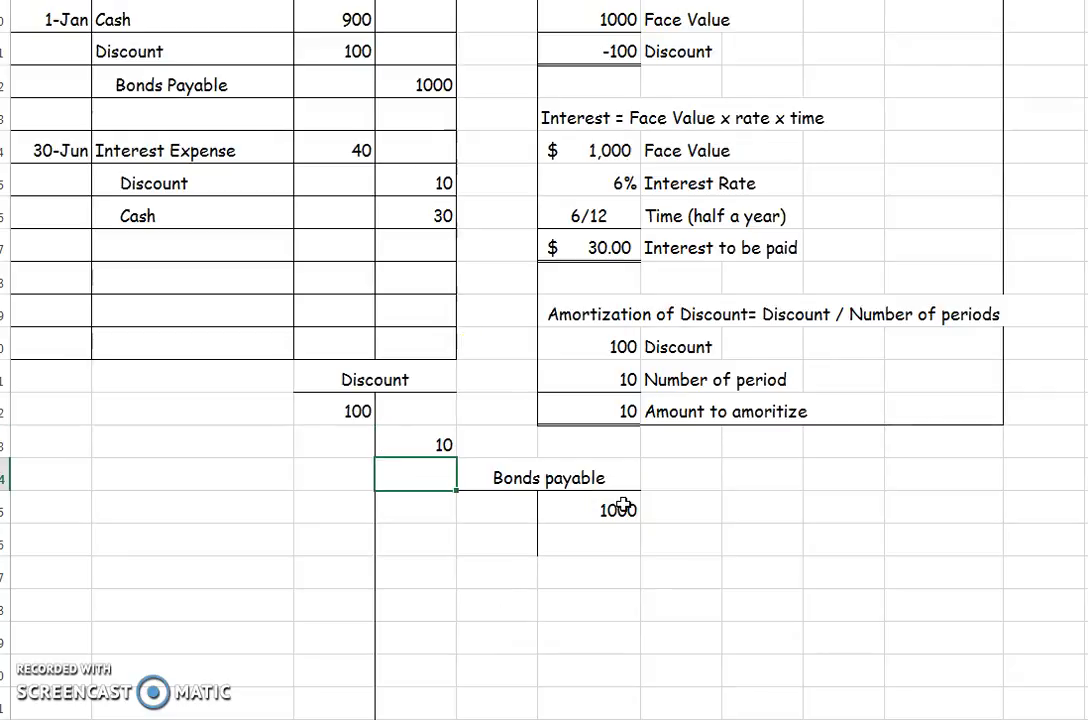
{"action": "key", "text": "Return"}
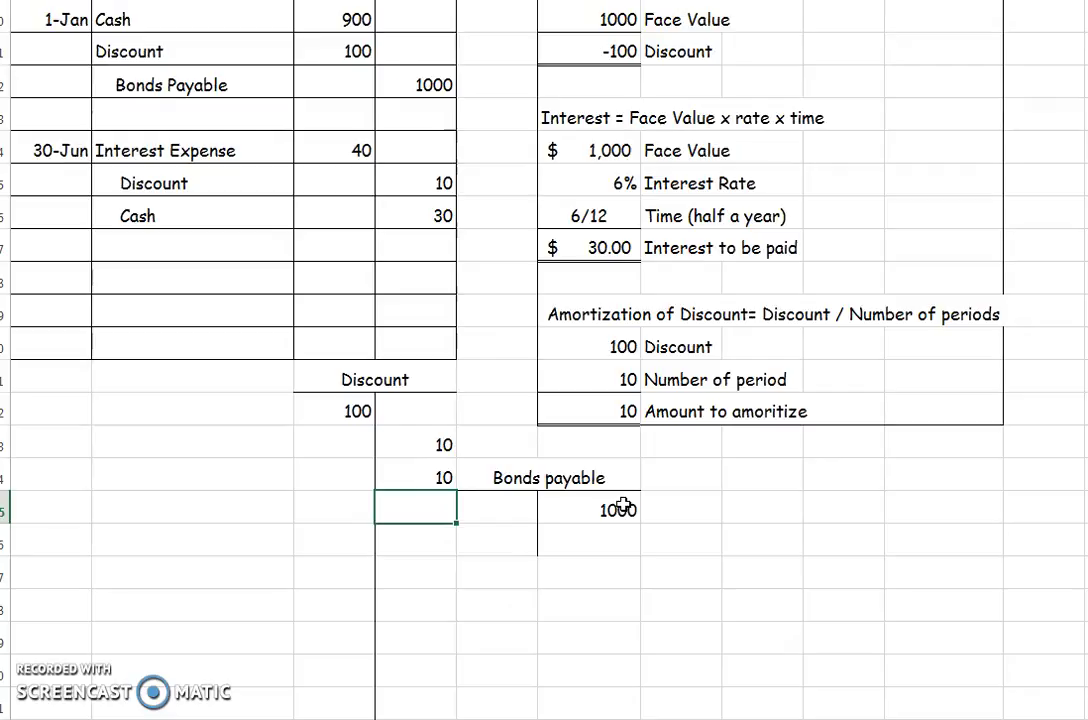
{"action": "type", "text": "10"}
{"action": "key", "text": "Return"}
{"action": "type", "text": "10"}
{"action": "key", "text": "Return"}
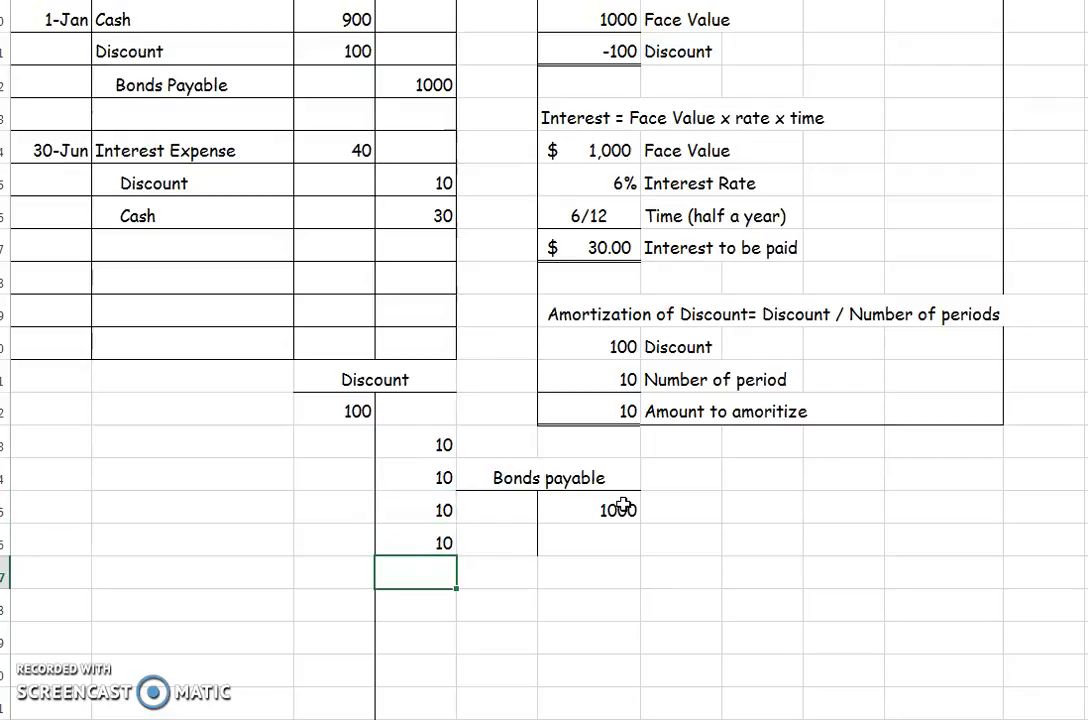
{"action": "type", "text": "10"}
{"action": "key", "text": "Return"}
{"action": "type", "text": "10"}
{"action": "key", "text": "Return"}
{"action": "type", "text": "10"}
{"action": "key", "text": "Return"}
{"action": "type", "text": "10"}
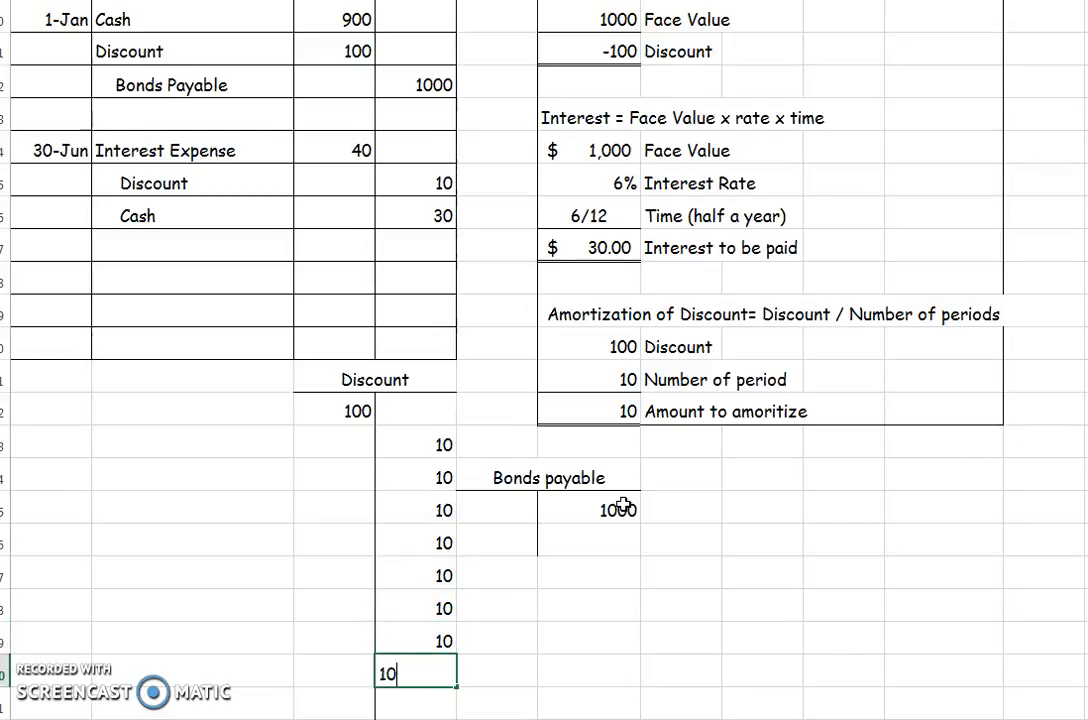
{"action": "key", "text": "Return"}
{"action": "type", "text": "10"}
{"action": "key", "text": "Return"}
{"action": "type", "text": "10"}
{"action": "key", "text": "Return"}
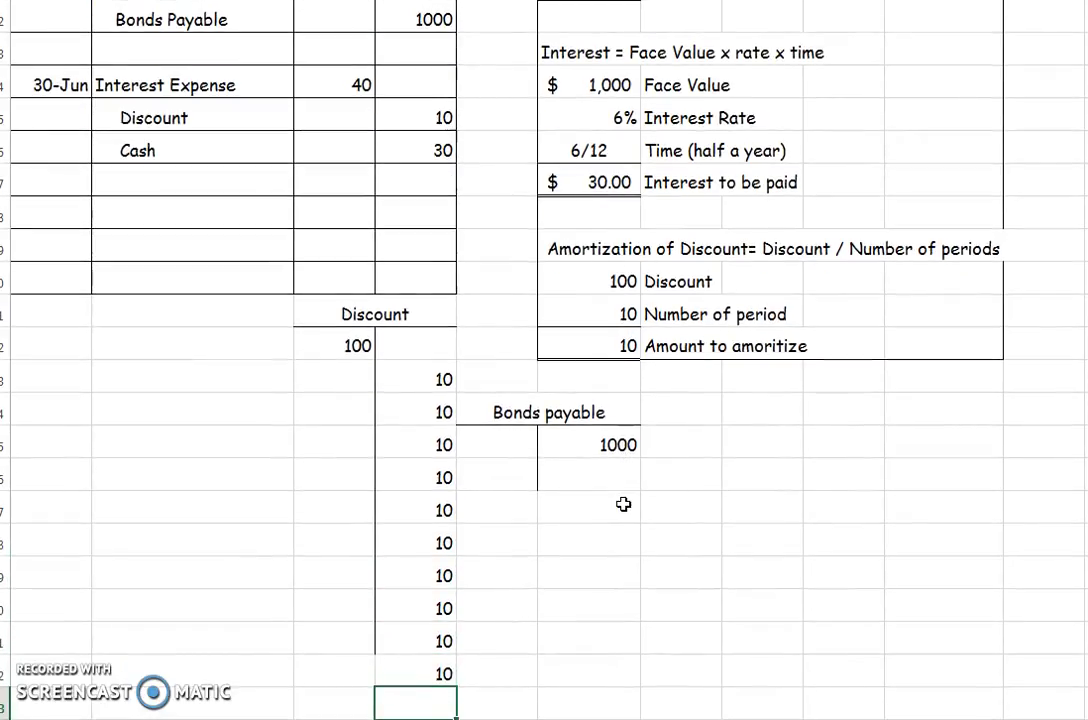
- Put a bottom border under row 22 of the Discount T-account and enter 0 in C23
{"action": "left_click_drag", "start_coordinate": [364, 670], "coordinate": [393, 673]}
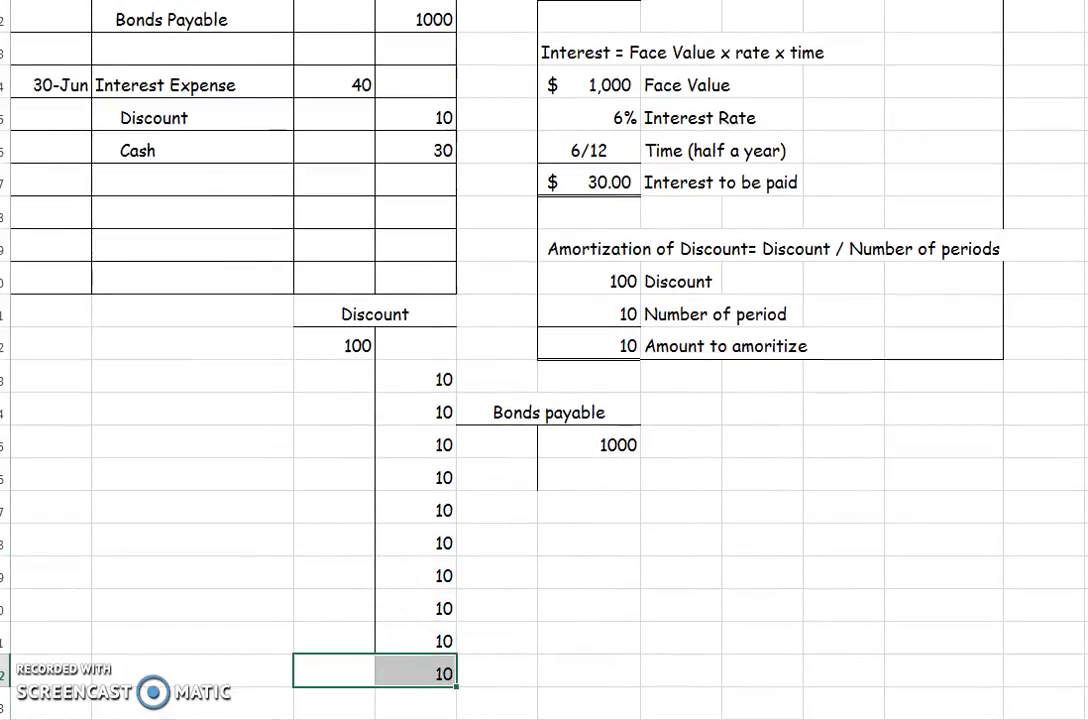
{"action": "left_click", "coordinate": [150, 0]}
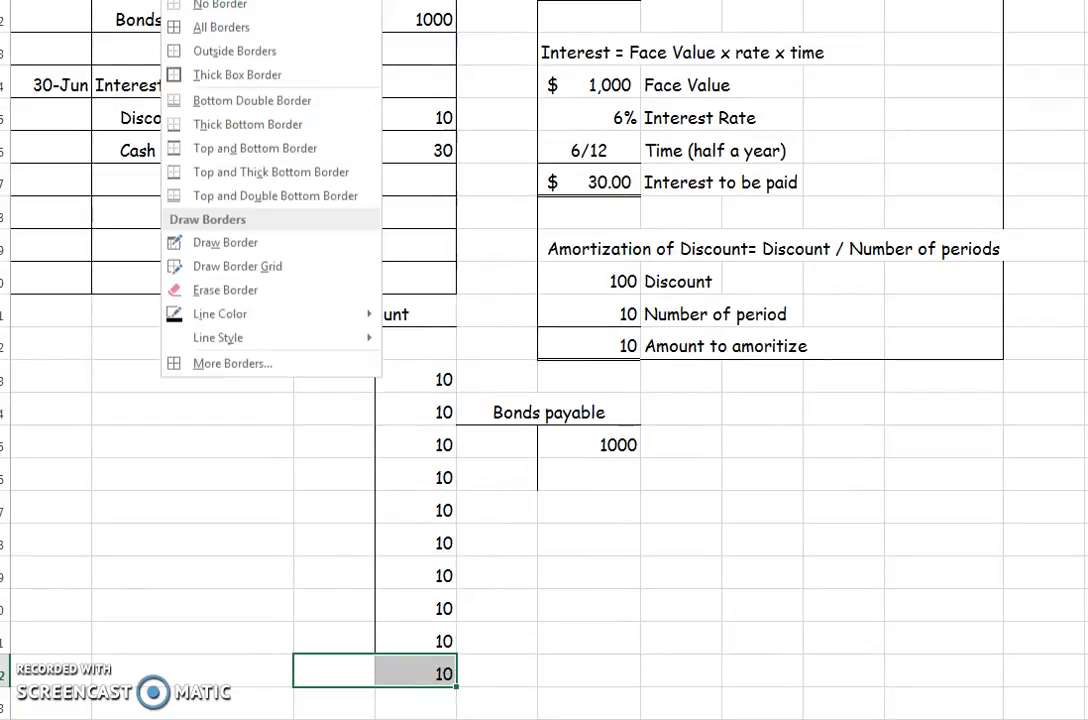
{"action": "left_click", "coordinate": [175, 0]}
{"action": "left_click", "coordinate": [335, 703]}
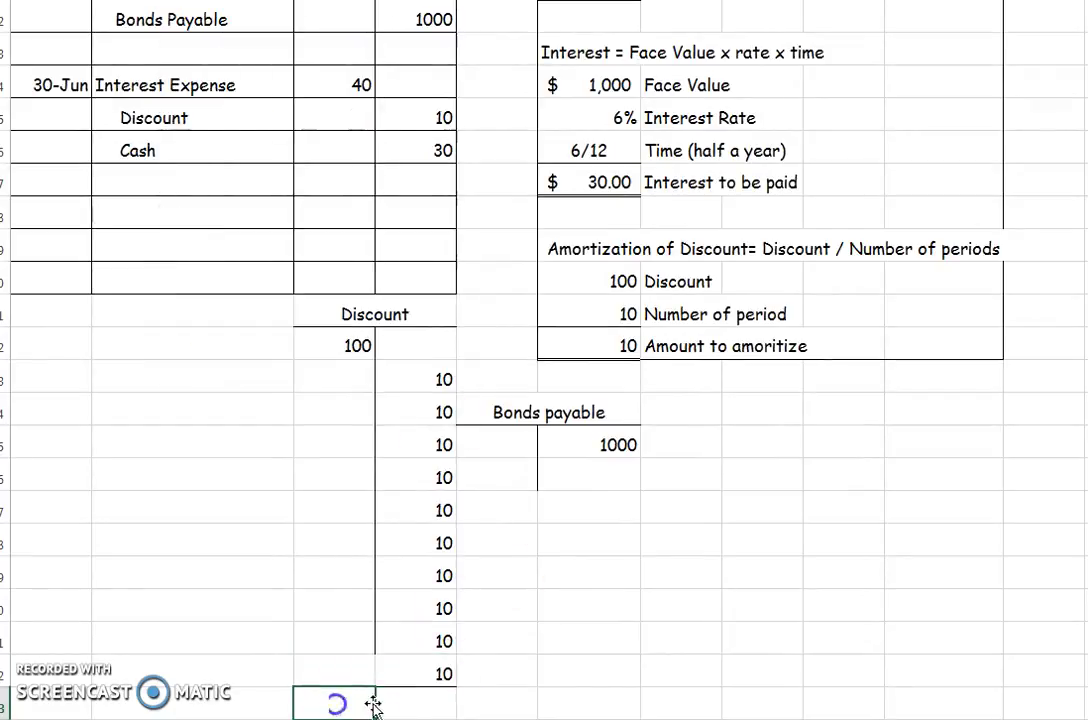
{"action": "left_click_drag", "start_coordinate": [418, 379], "coordinate": [440, 673]}
{"action": "left_click", "coordinate": [337, 703]}
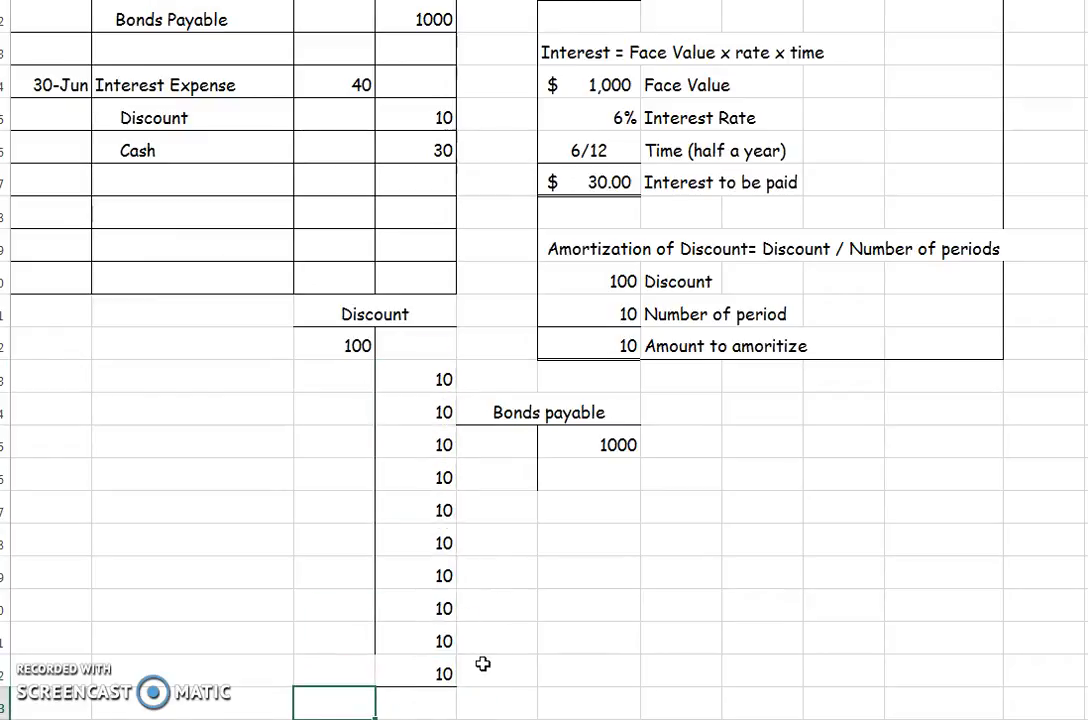
{"action": "key", "text": "Return"}
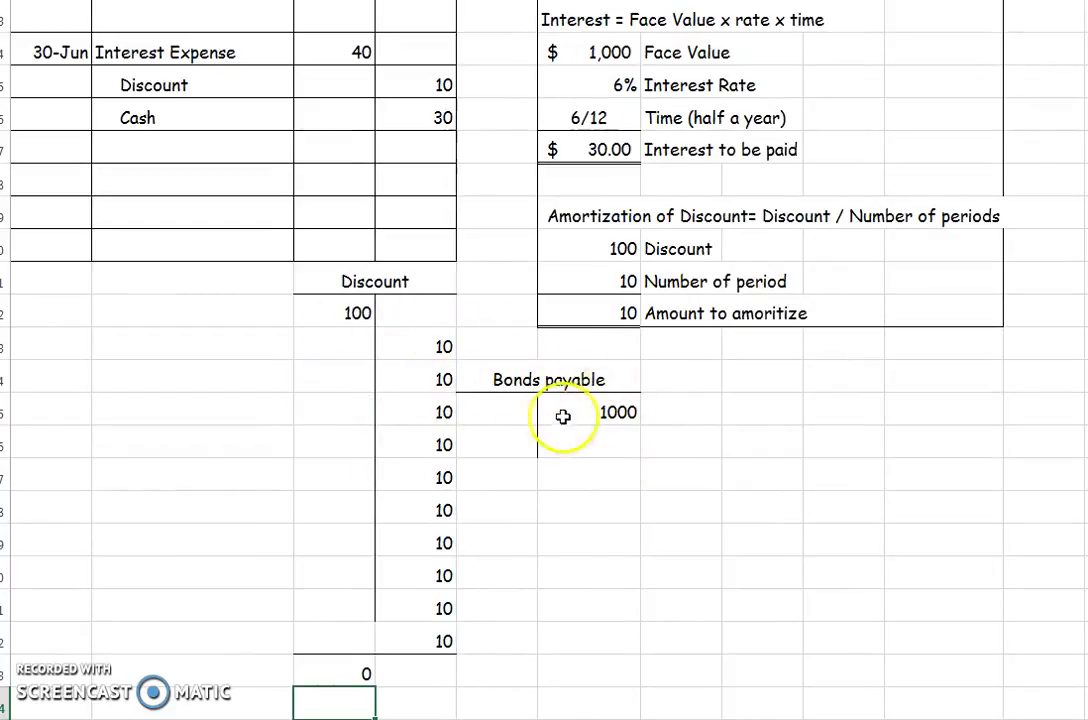
- Enter Bonds Payable debit 1000 in row 8 and Cash credit 1000 in row 9
{"action": "left_click", "coordinate": [62, 177]}
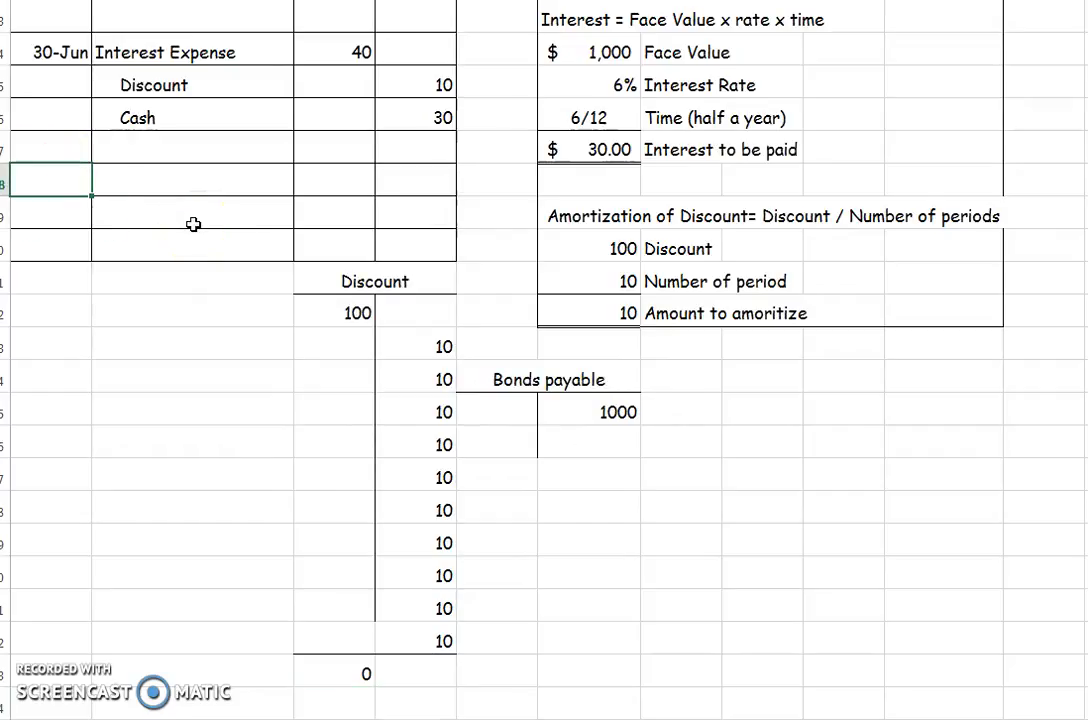
{"action": "key", "text": "Tab"}
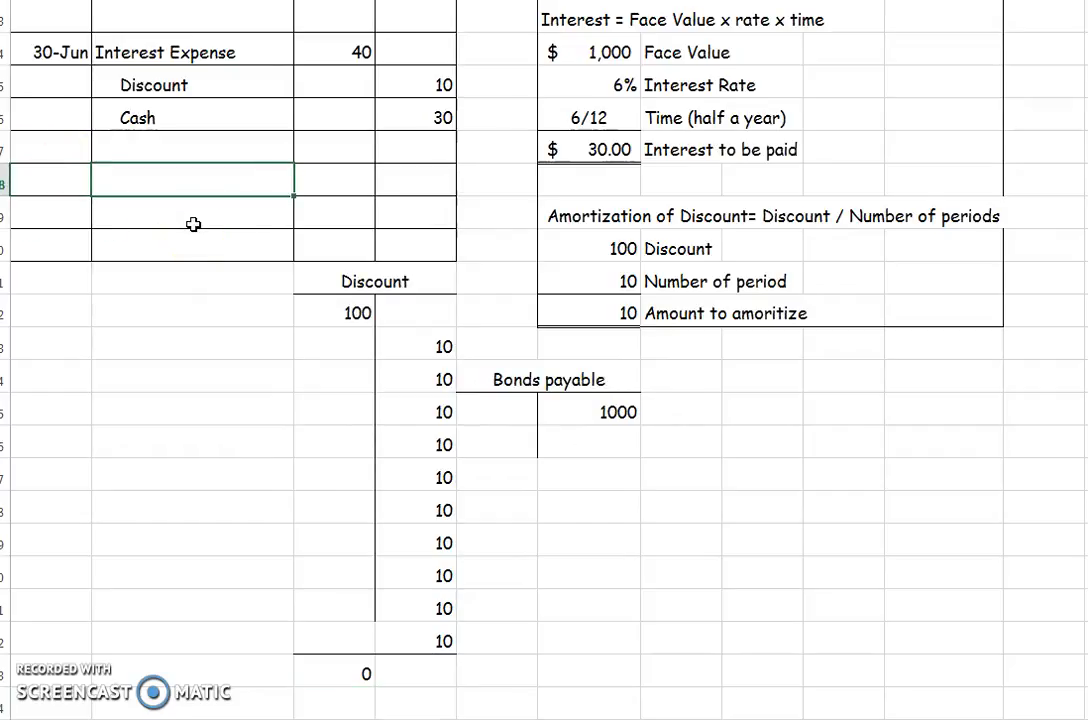
{"action": "key", "text": "Tab"}
{"action": "left_click", "coordinate": [193, 224]}
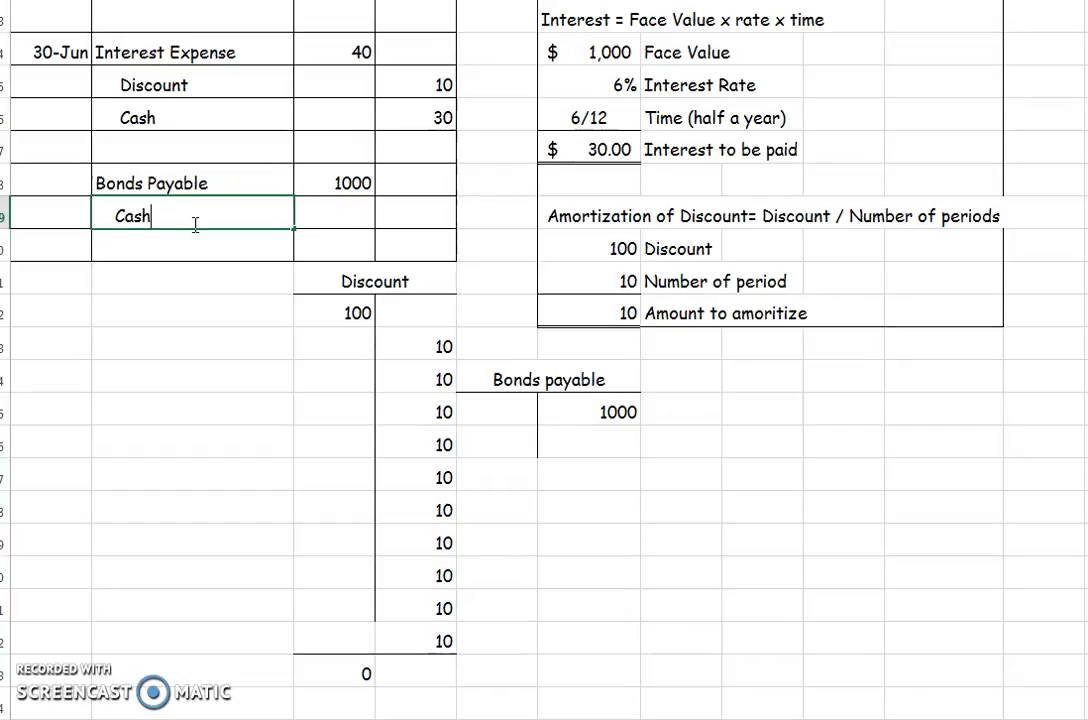
{"action": "key", "text": "Tab"}
{"action": "key", "text": "Tab"}
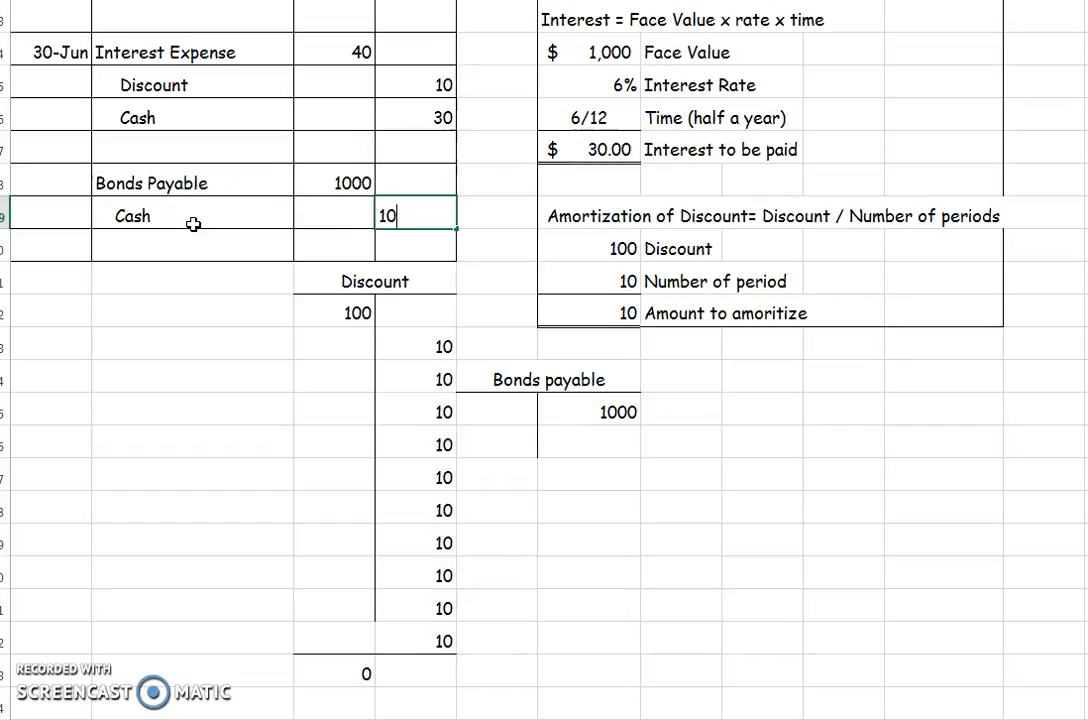
{"action": "key", "text": "Return"}
{"action": "key", "text": "Left"}
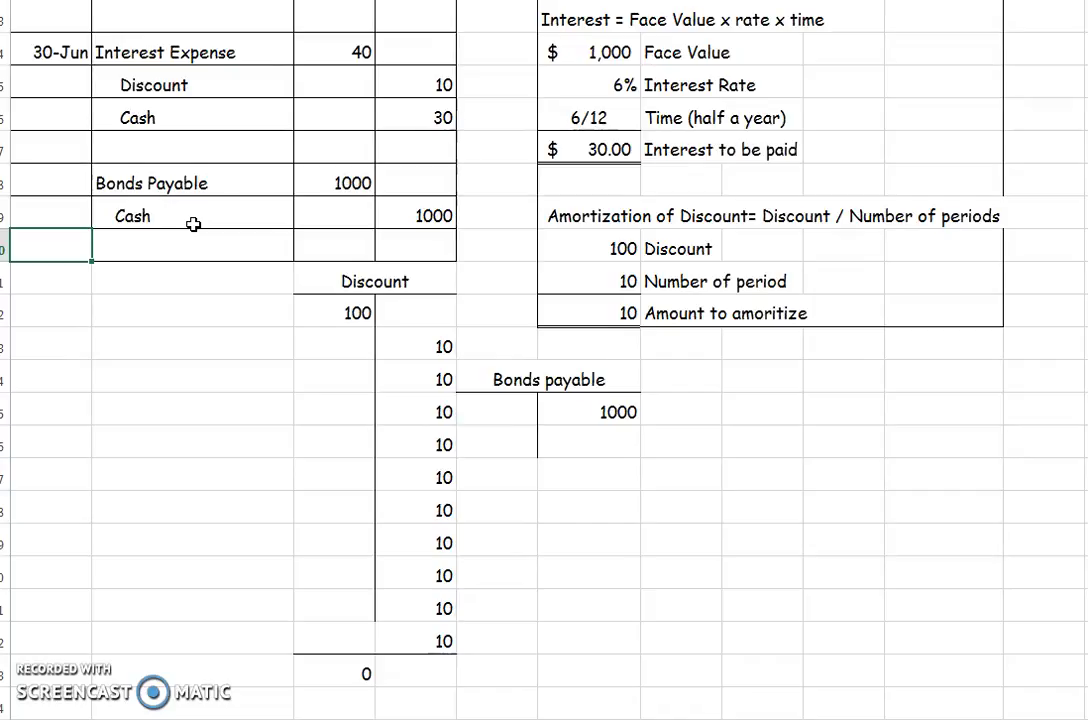
{"action": "scroll", "coordinate": [193, 224], "scroll_direction": "up", "scroll_amount": 2}
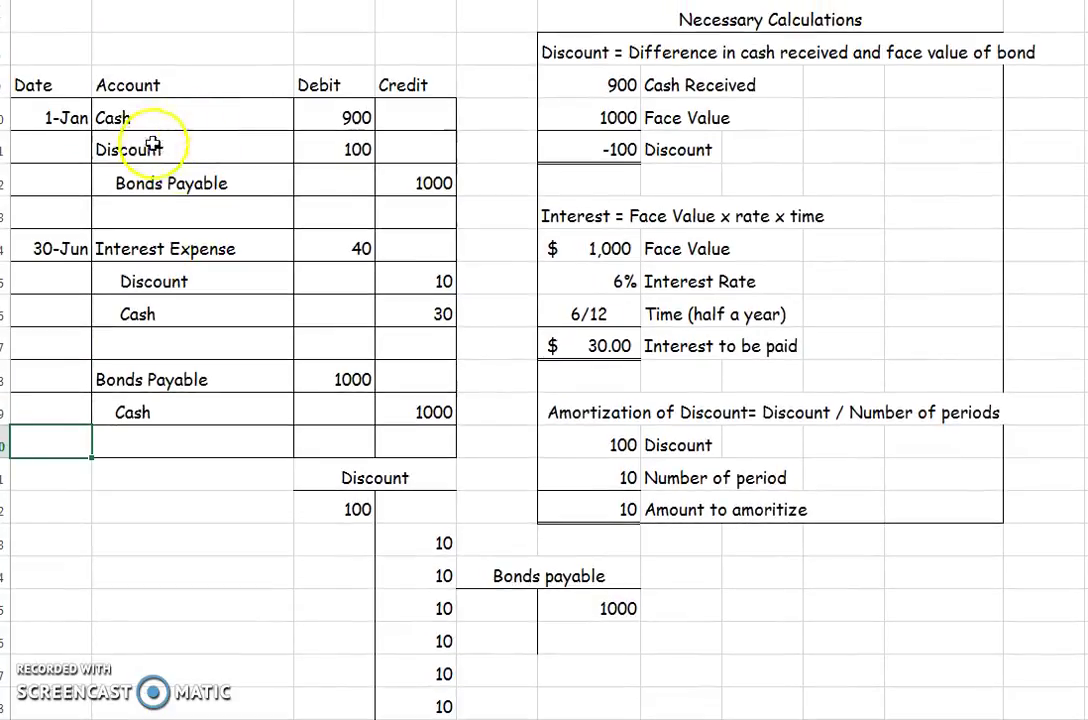